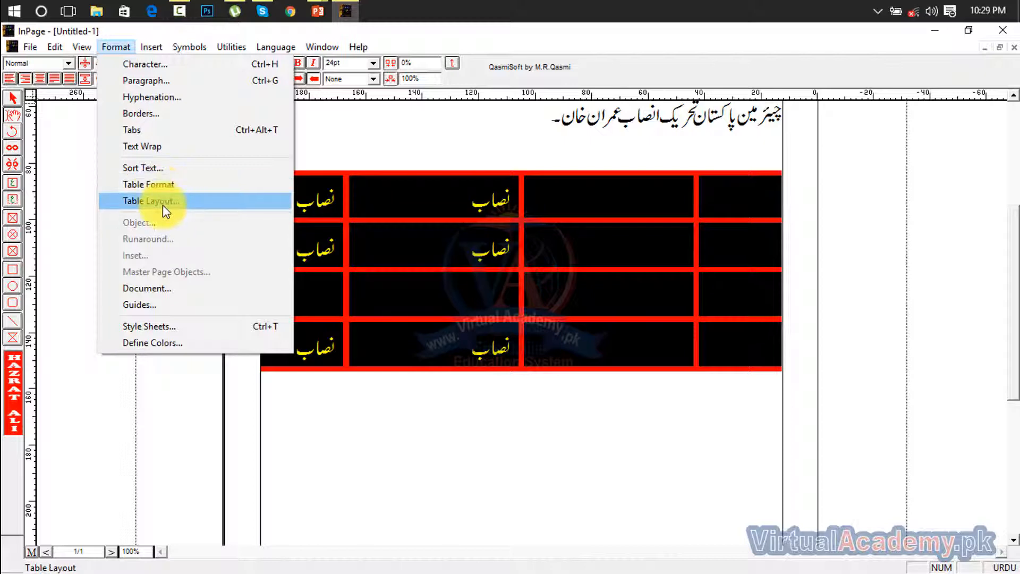
Review the row and column options in the Table Layout settings and close them without changes.
left_click(162, 202)
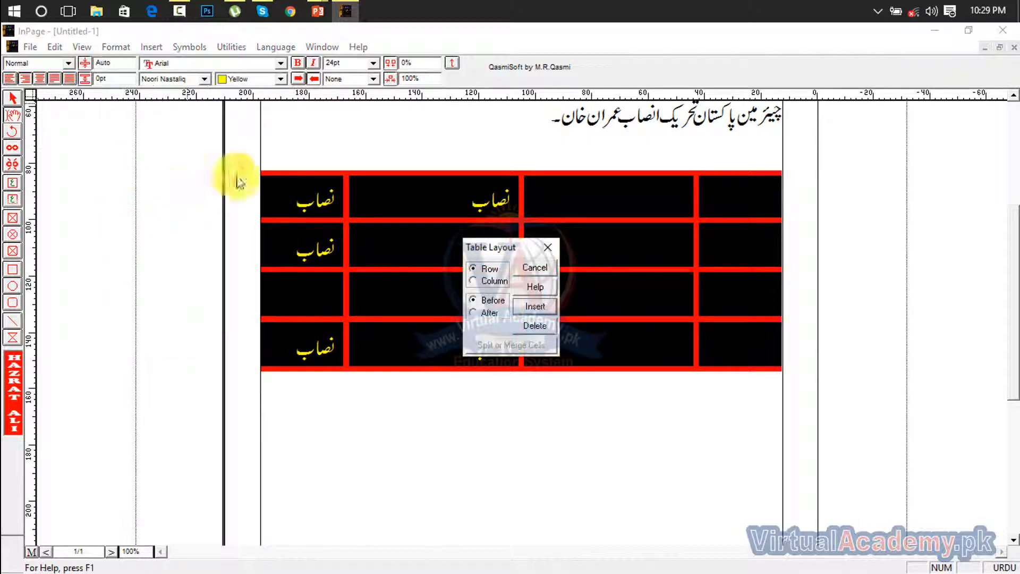
left_click(552, 243)
left_click(116, 48)
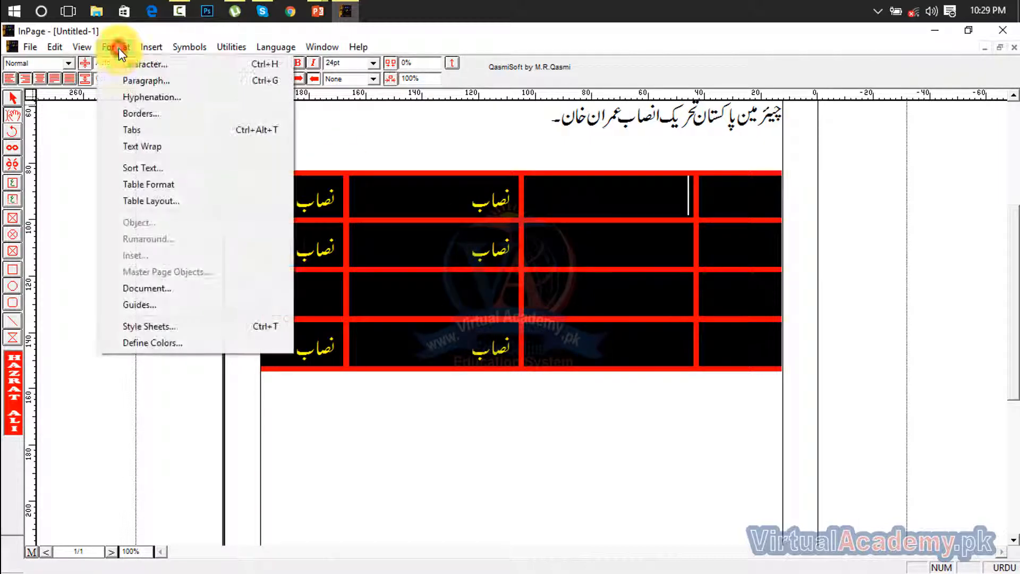
left_click(374, 467)
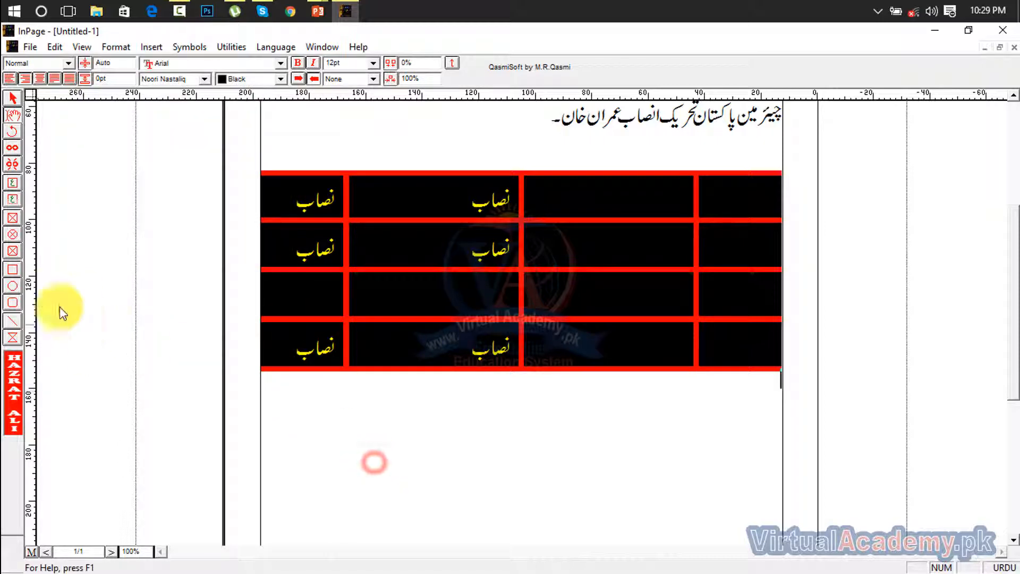
Draw a rectangle about 107 mm wide and 39 mm high in the empty area below the table.
left_click(16, 271)
left_click_drag(312, 429, 616, 539)
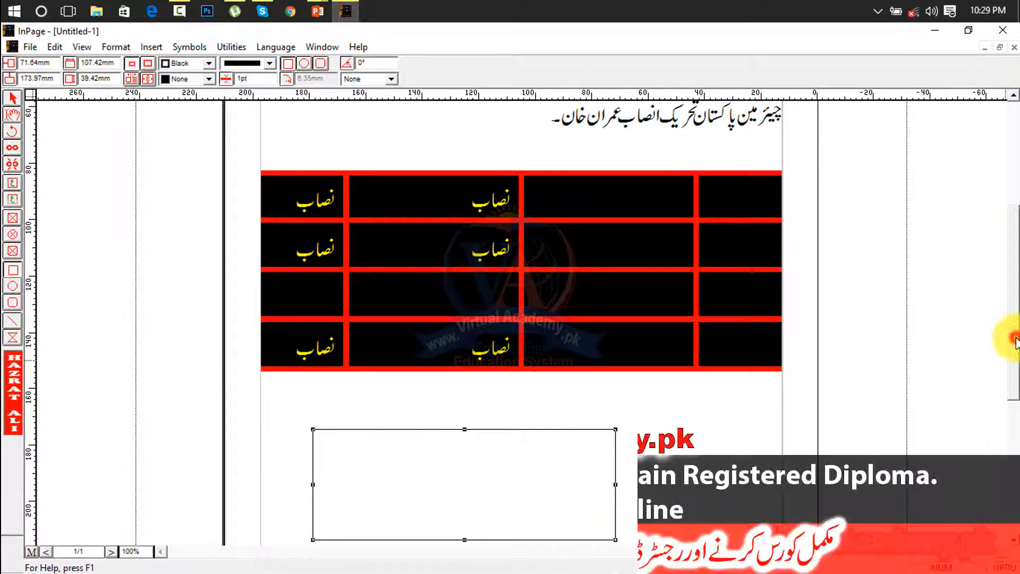
scroll(1012, 339, "down", 4)
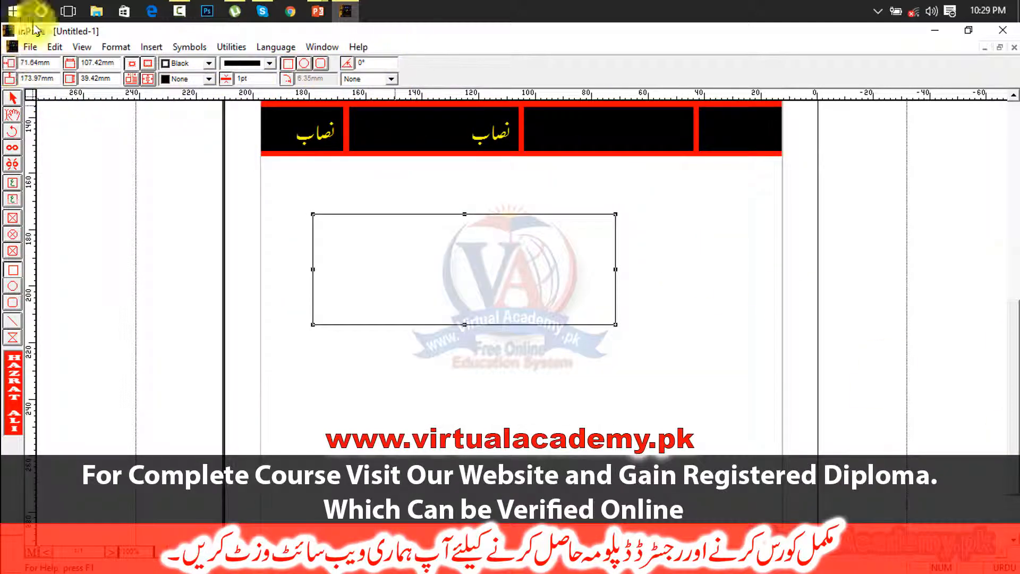
Examine the rectangle's bounds, border, shape and background options in the Modify Object settings and close them without changes.
left_click(113, 48)
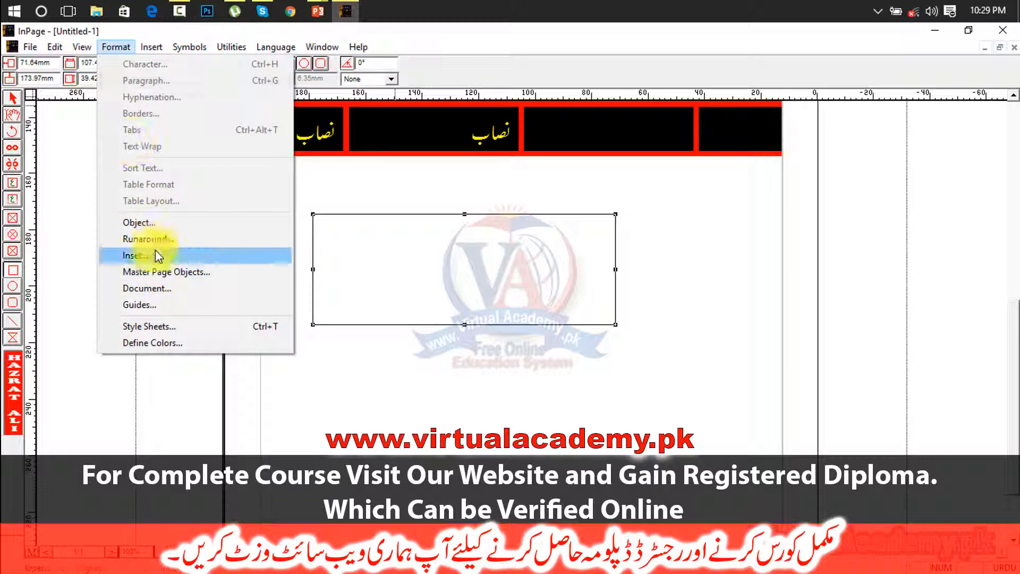
left_click(150, 223)
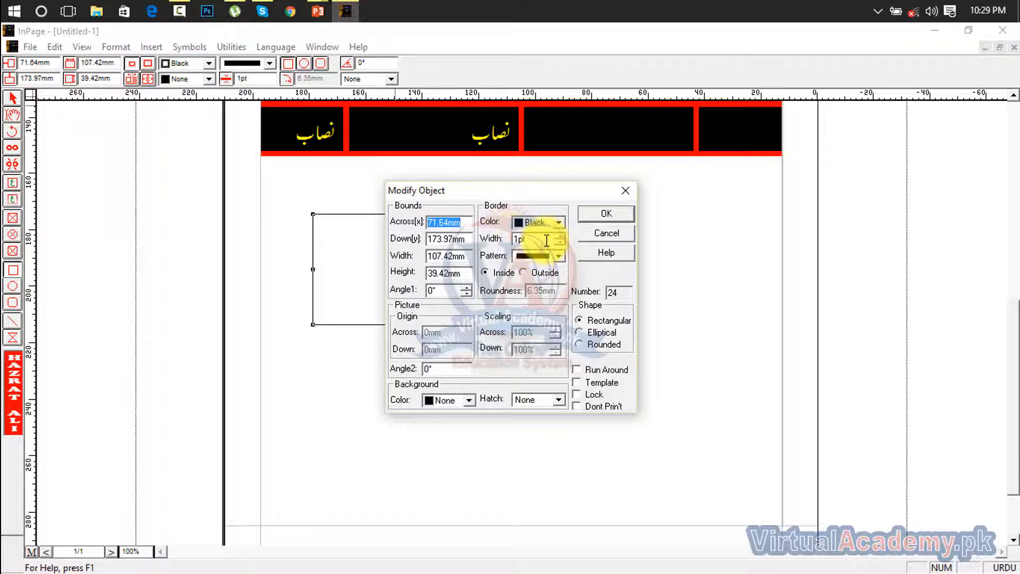
left_click(247, 79)
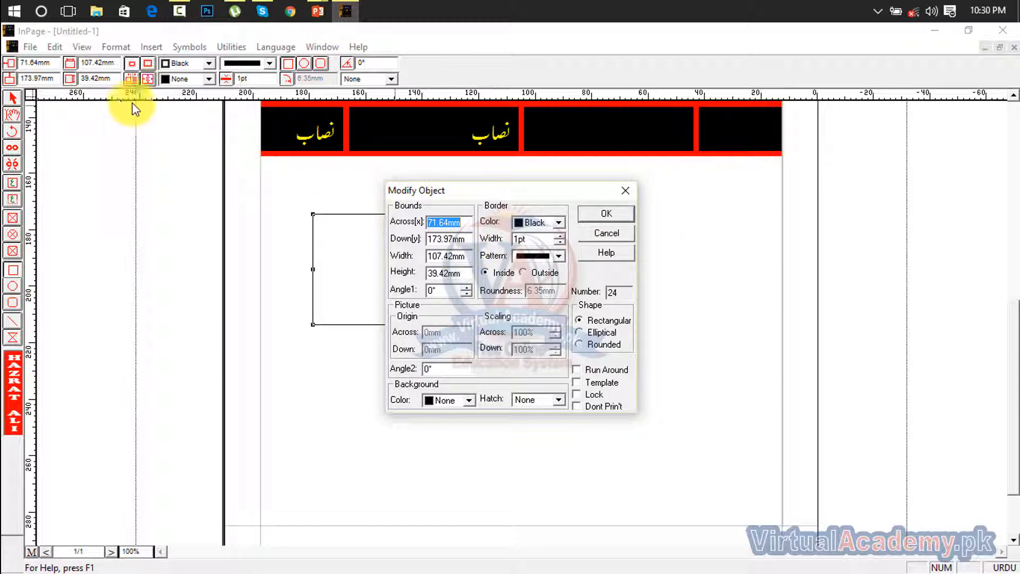
left_click(632, 186)
Try the Run Around option in the rectangle's Text Run Around Offset settings and discard the change.
left_click(116, 46)
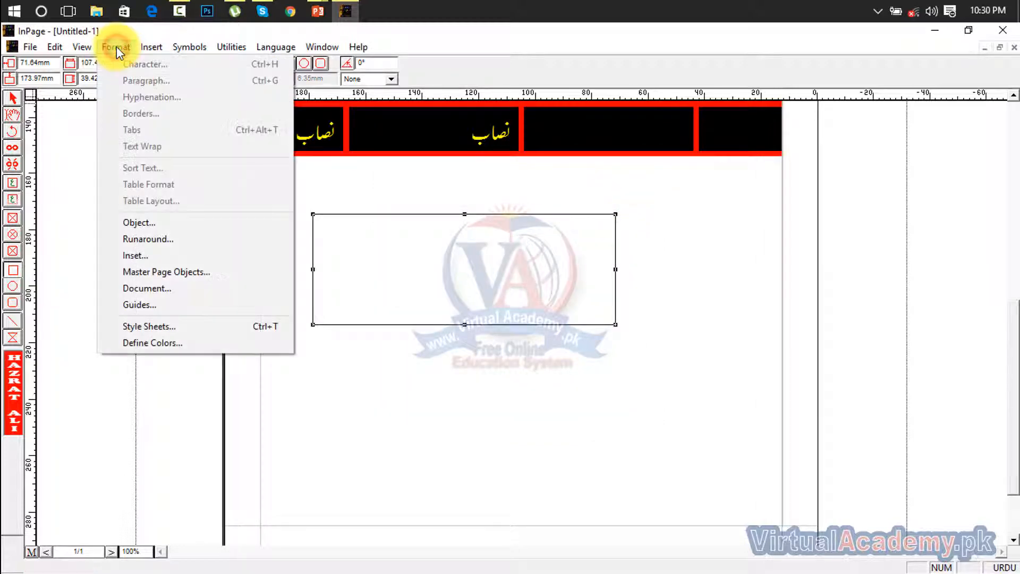
left_click(181, 248)
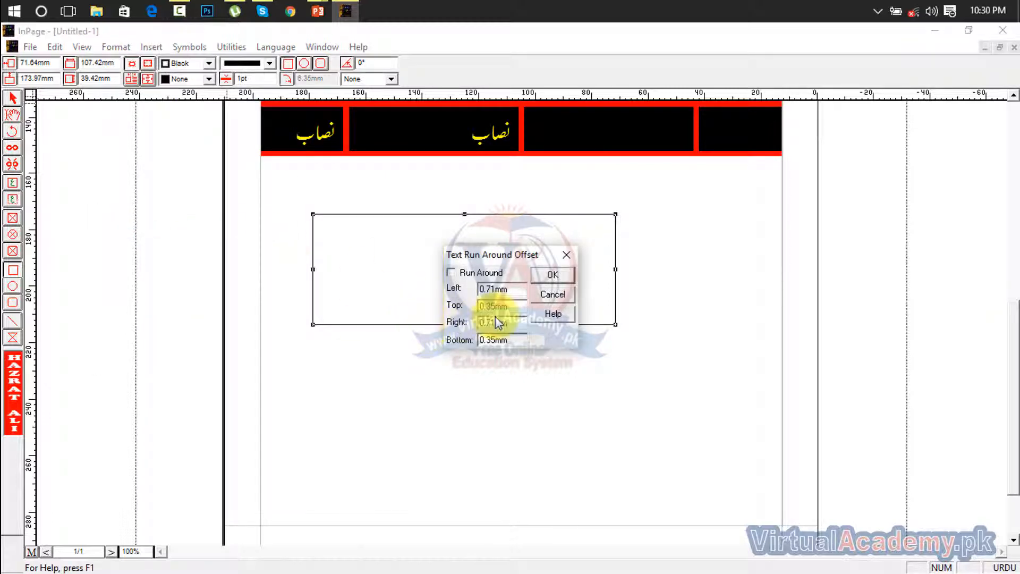
left_click(469, 274)
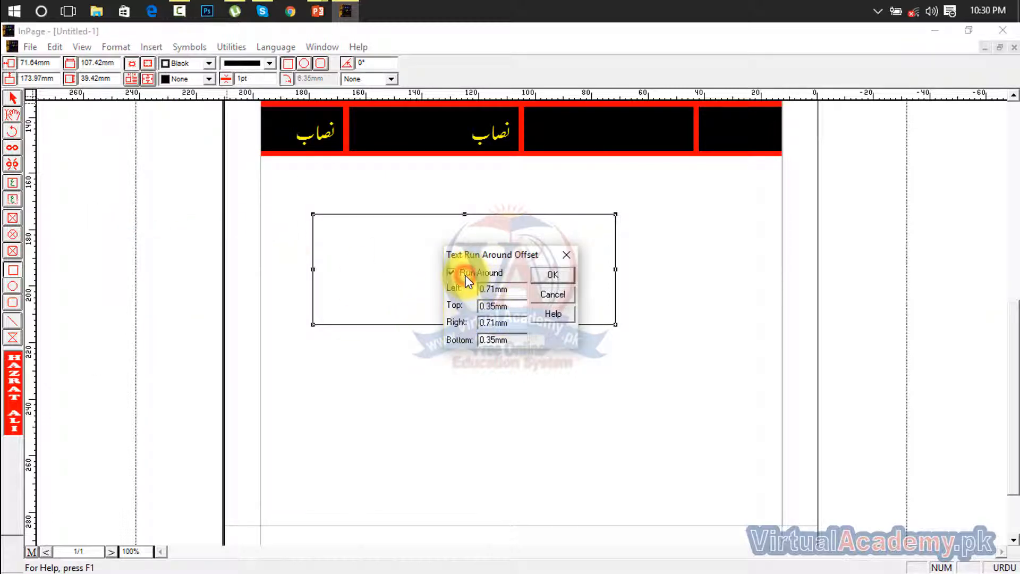
left_click(553, 294)
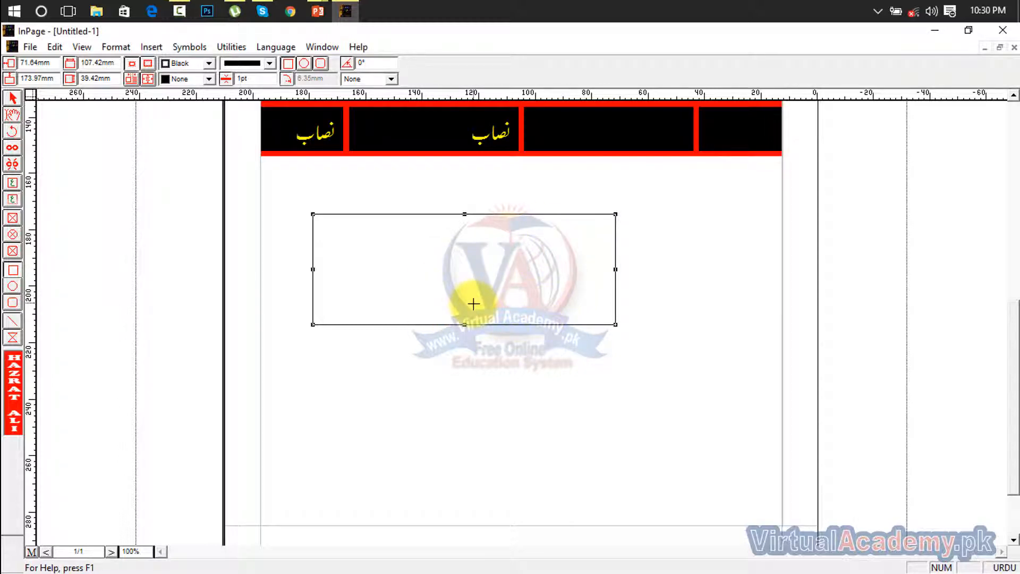
left_click(414, 333)
left_click_drag(577, 436, 577, 434)
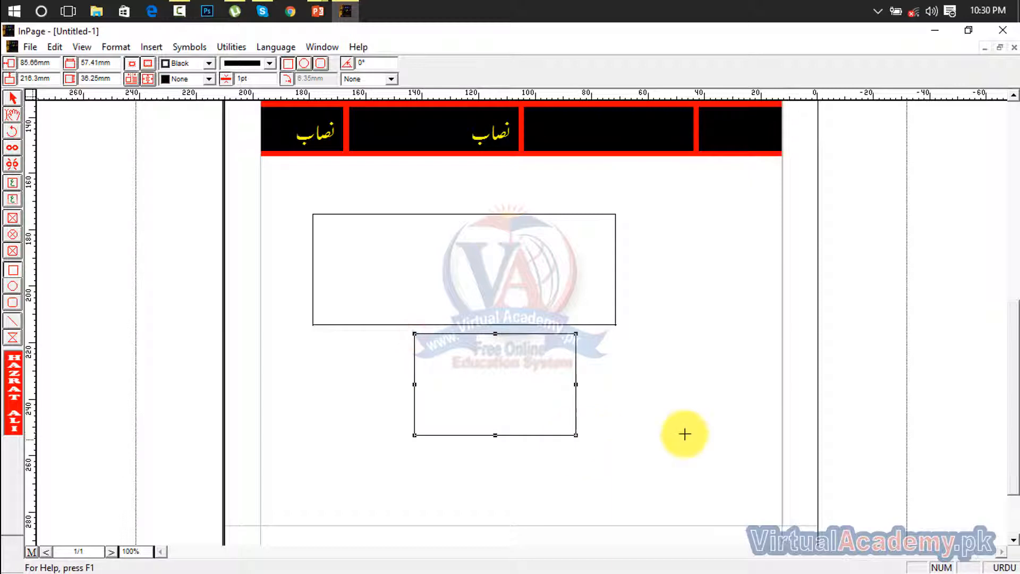
key("Delete")
left_click(467, 273)
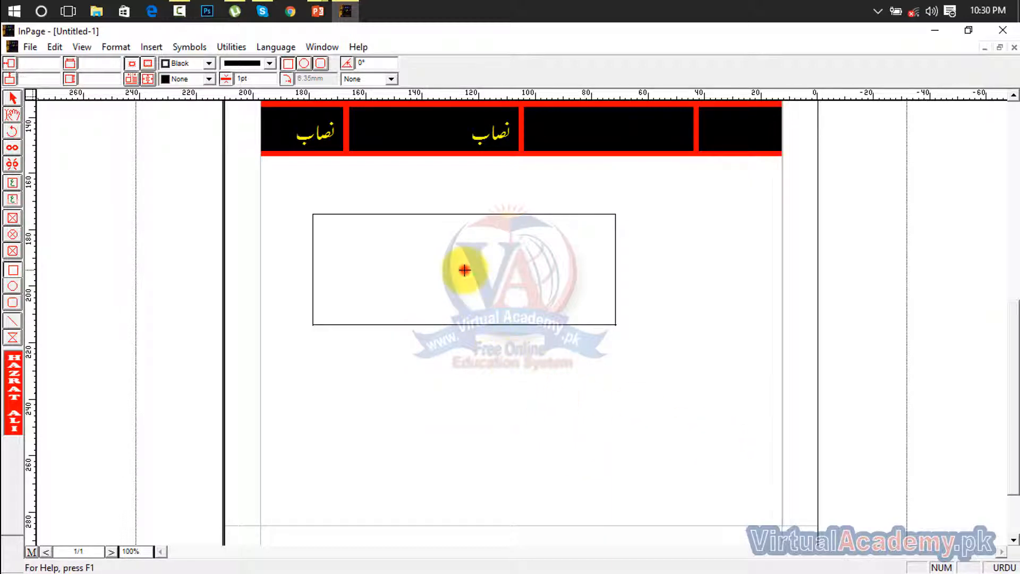
left_click(110, 47)
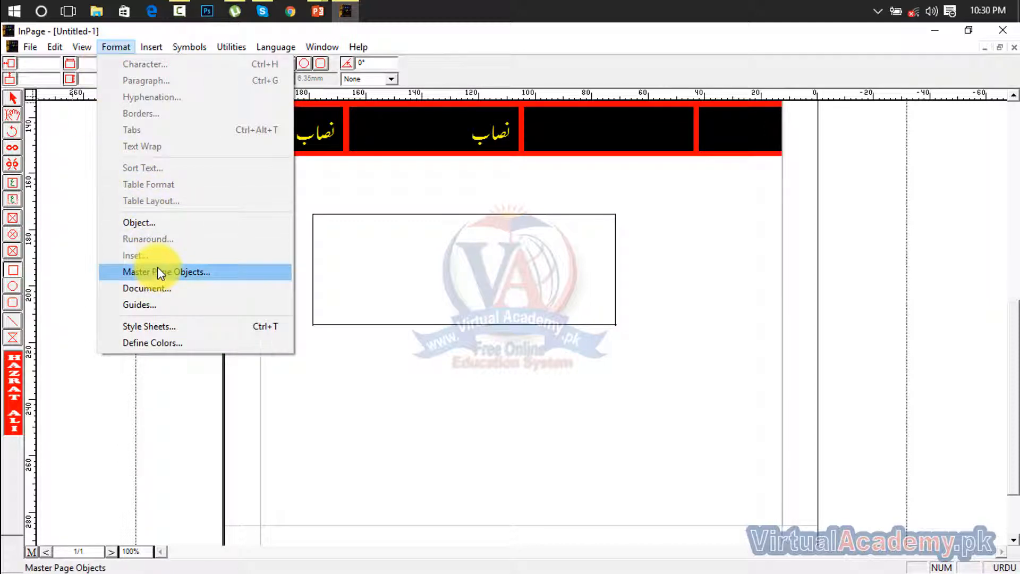
left_click(391, 310)
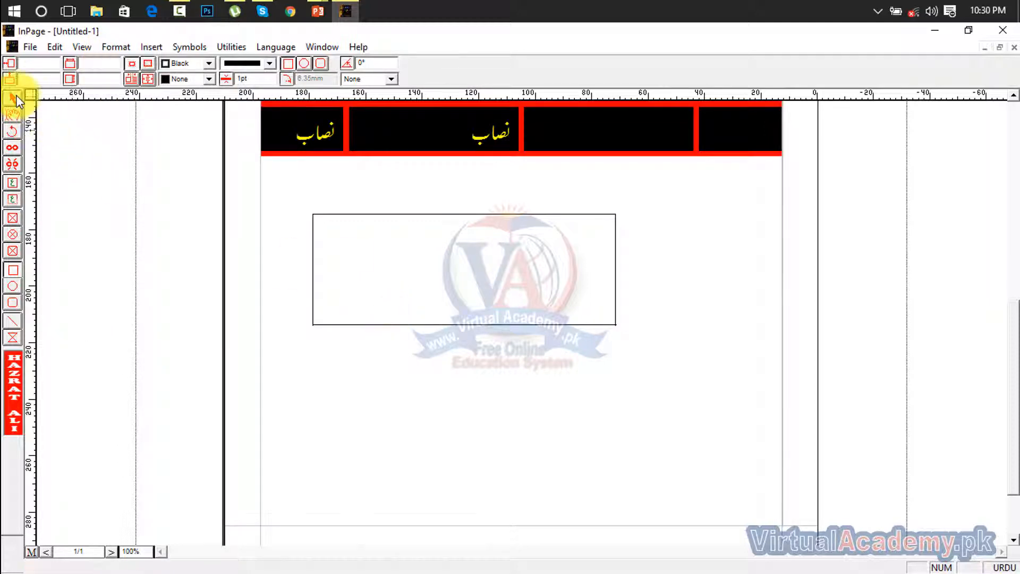
Select the rectangle below the table and examine its Inset settings without changing them.
left_click(15, 97)
left_click(344, 232)
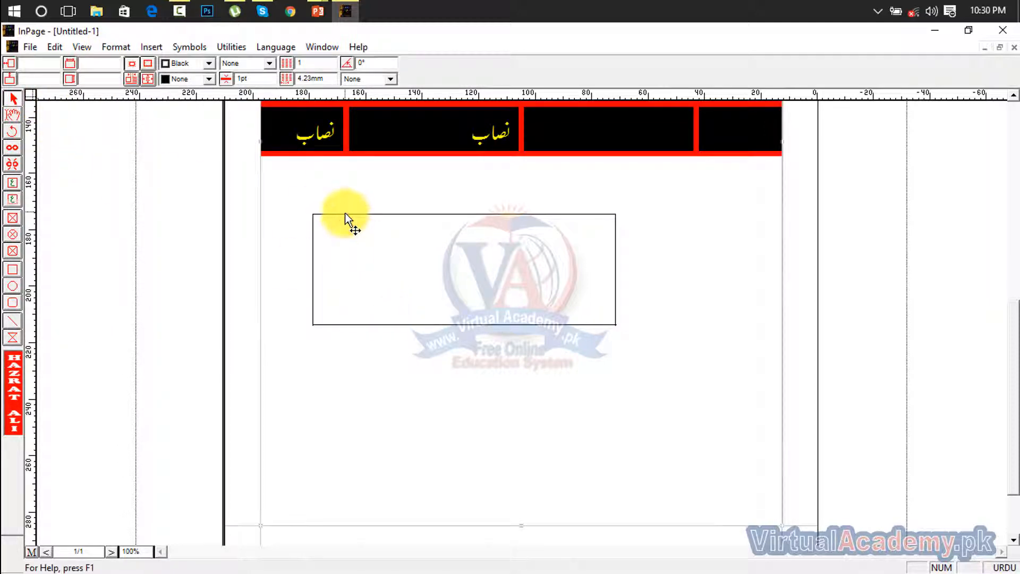
left_click(346, 216)
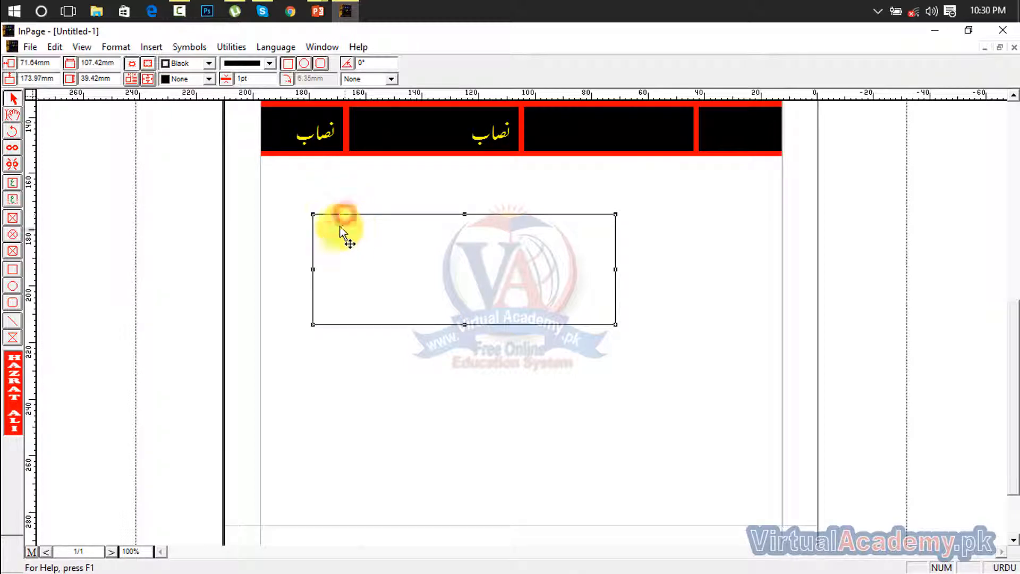
left_click(109, 43)
left_click(155, 253)
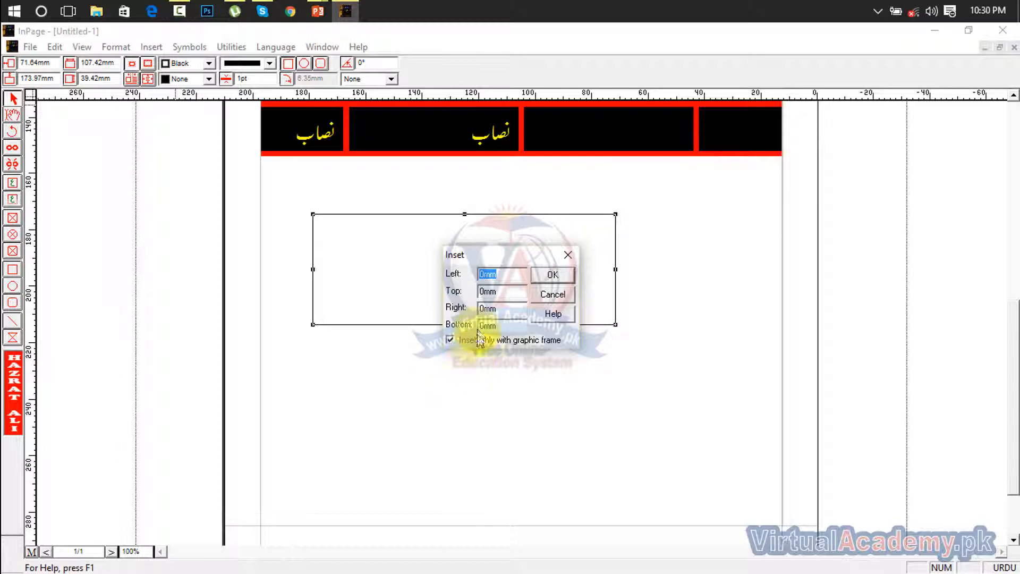
left_click(514, 275)
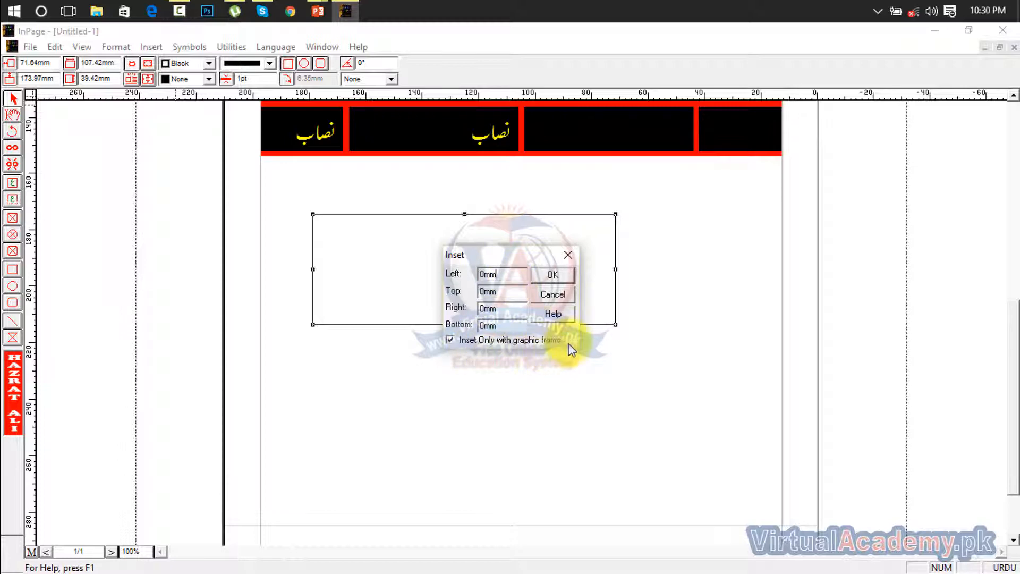
left_click(568, 254)
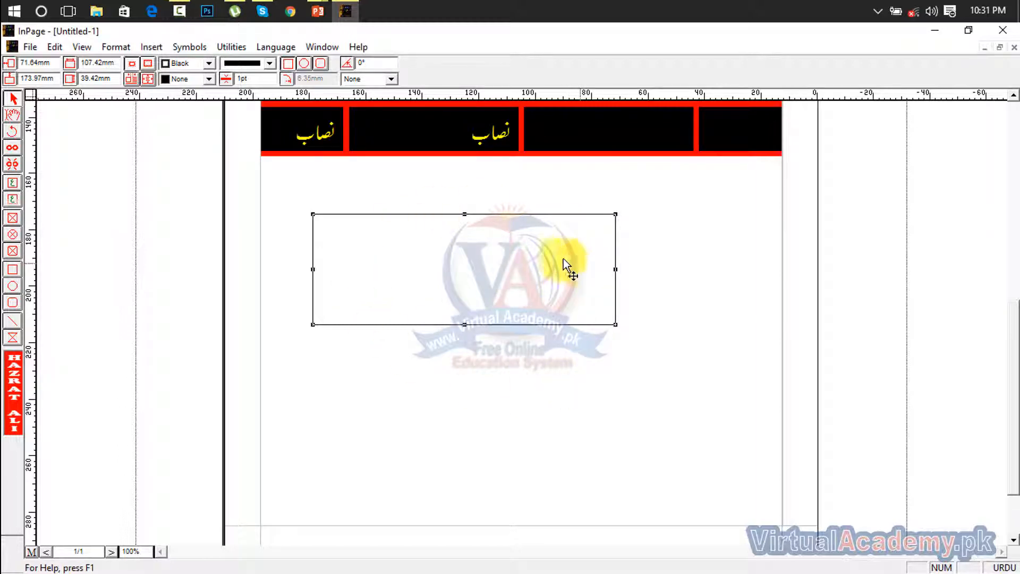
Try a range ending at page 20 in the Format Master Objects settings and close them without applying.
left_click(84, 48)
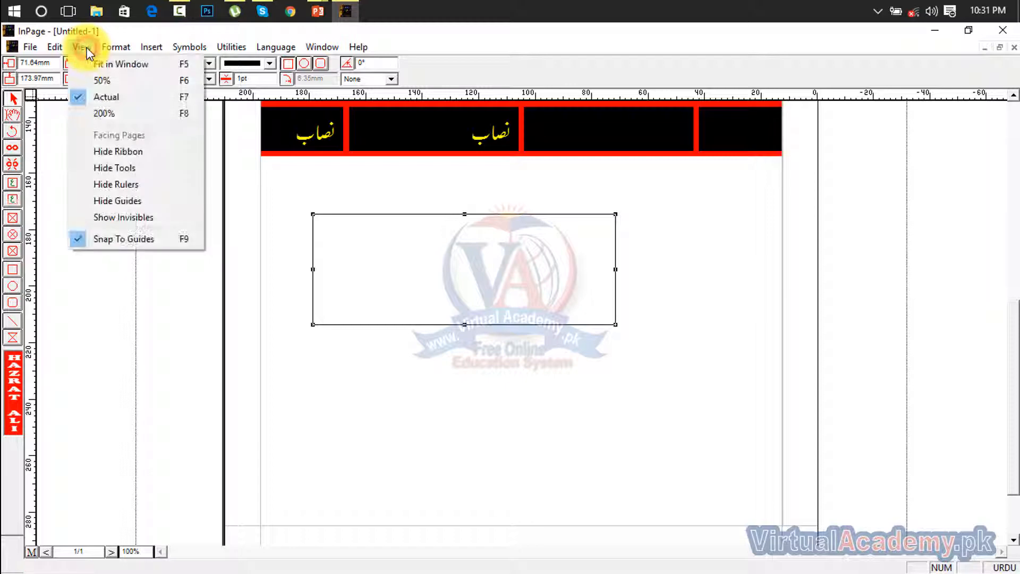
mouse_move(120, 46)
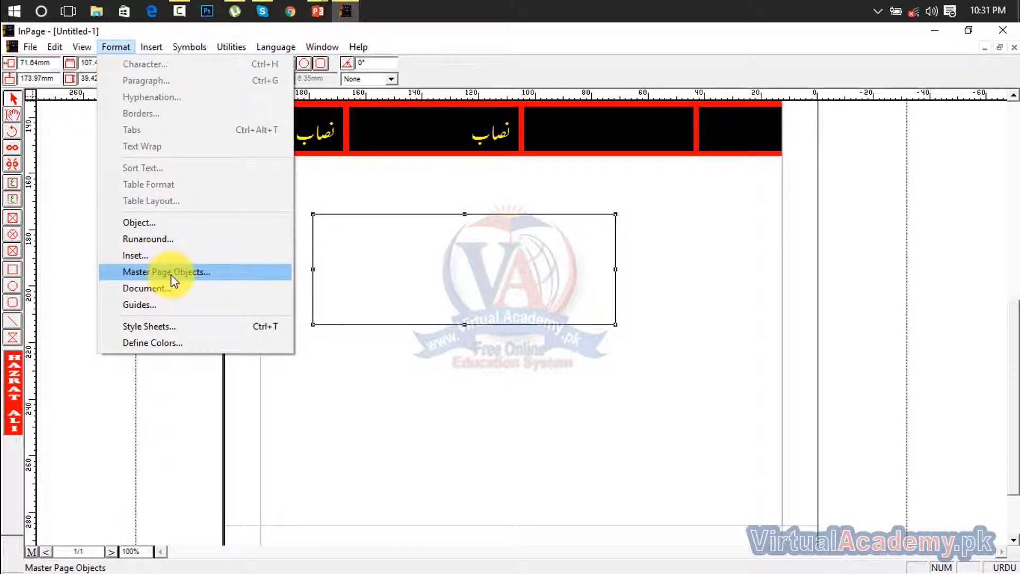
left_click(194, 276)
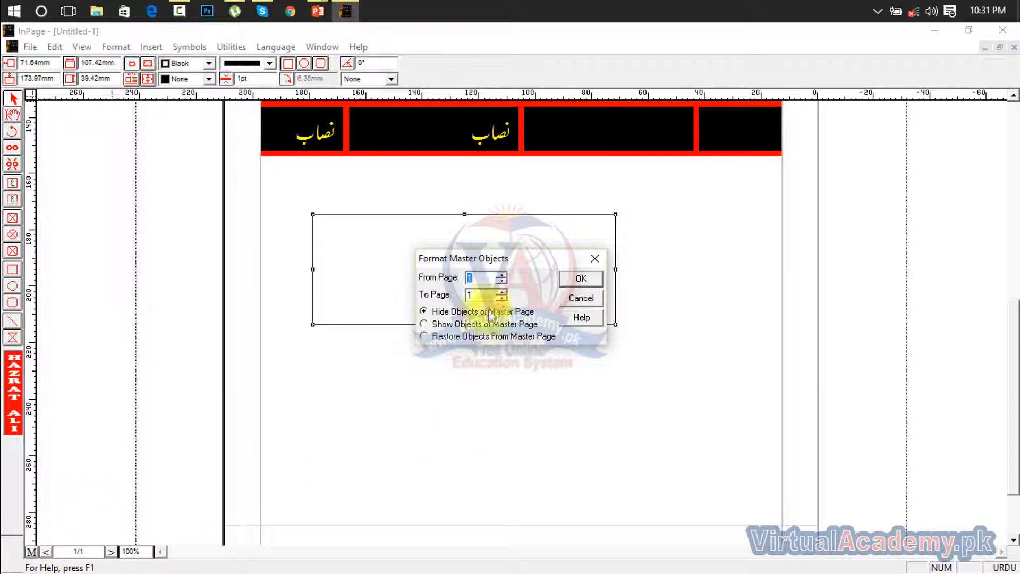
left_click(493, 295)
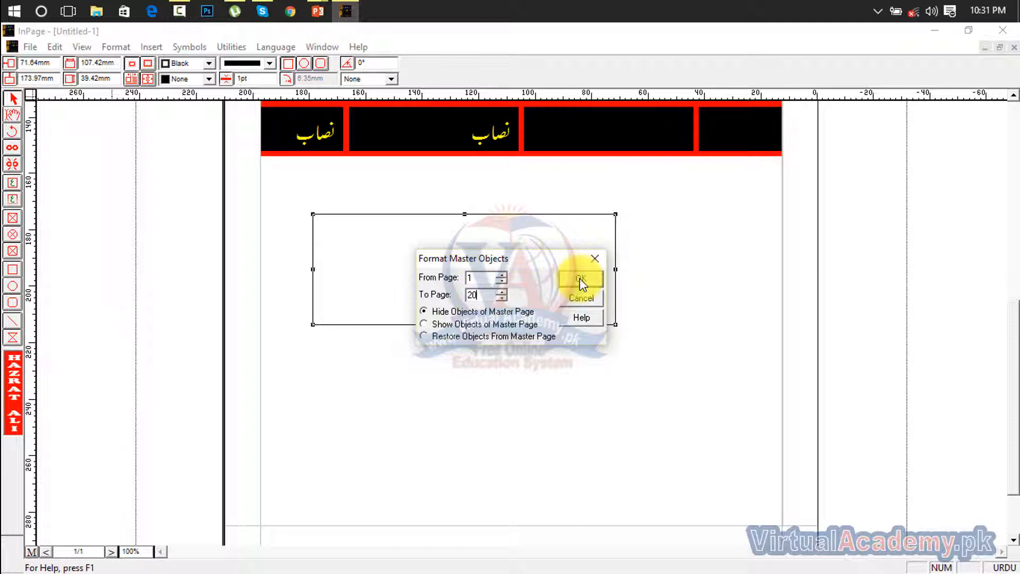
left_click(467, 214)
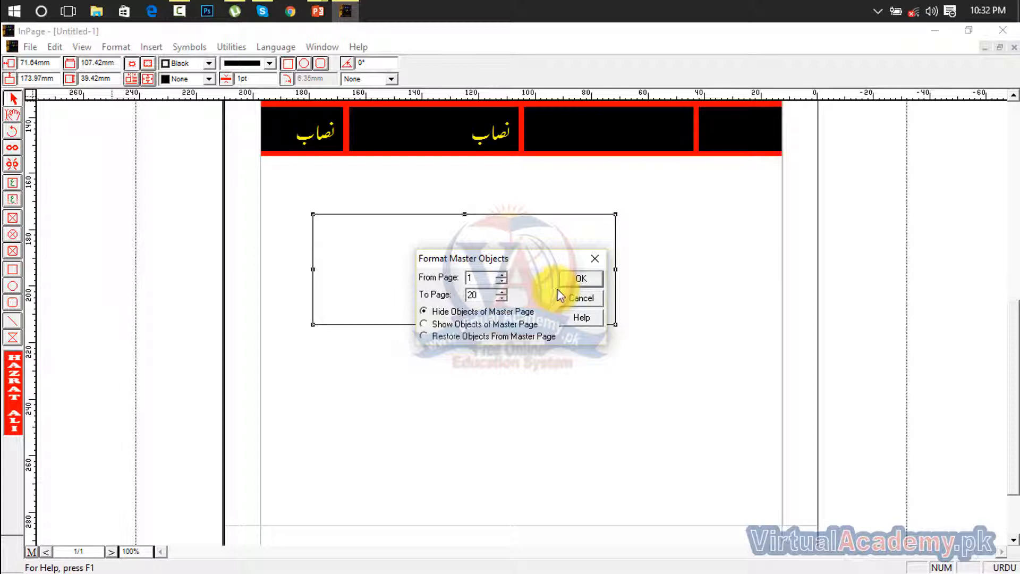
left_click(593, 260)
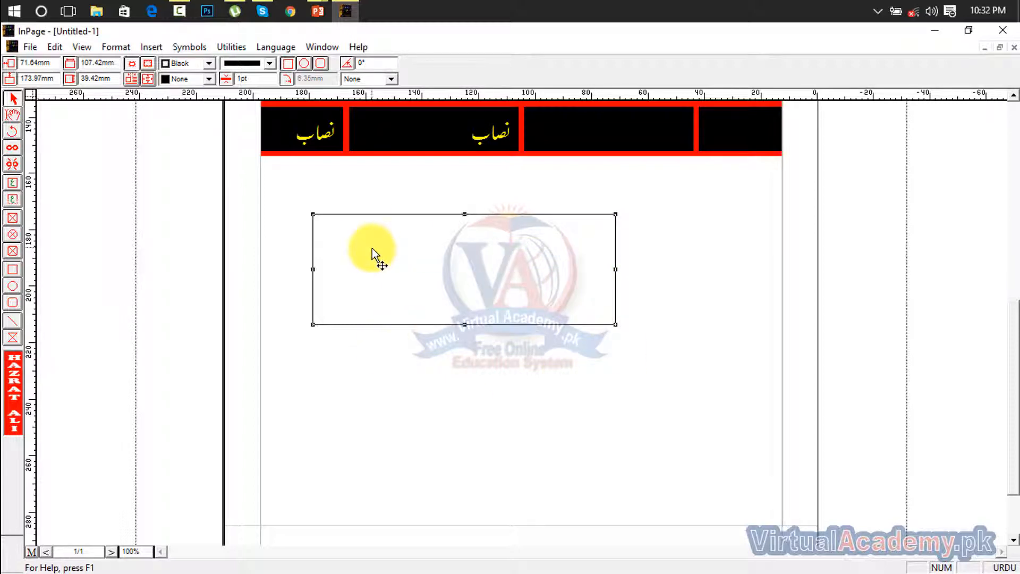
Look at the document's Page Setup and close it without changes.
left_click(107, 47)
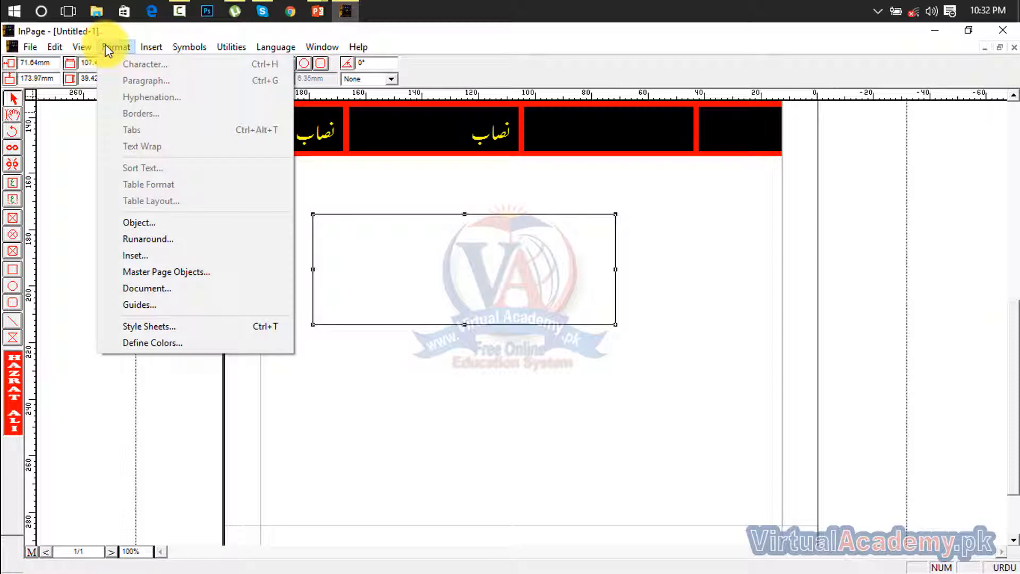
left_click(192, 289)
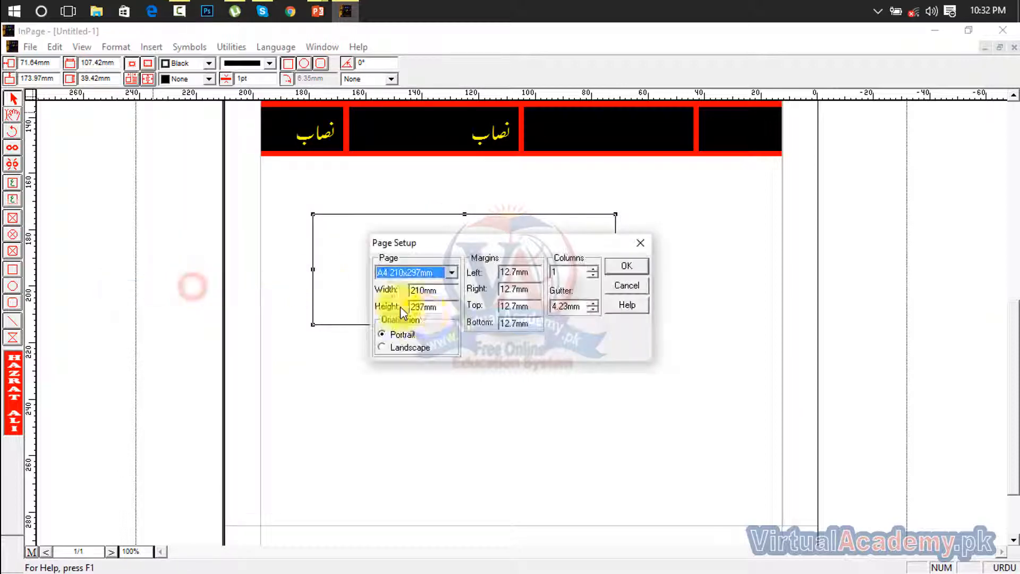
left_click(647, 247)
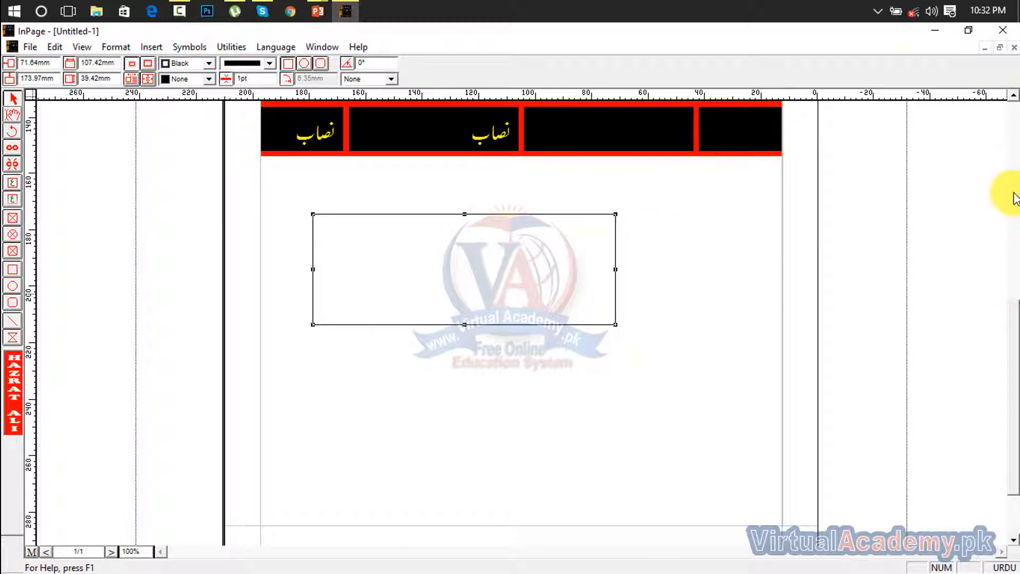
Select most of the first line of Urdu text and examine the page size, margins and columns in Page Setup.
left_click_drag(1014, 307, 1015, 154)
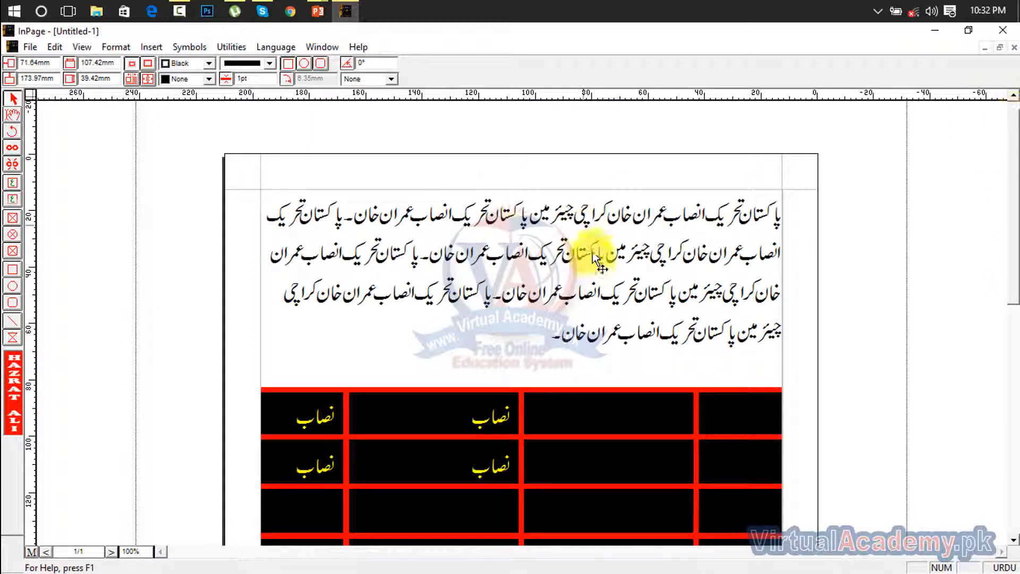
left_click(558, 335)
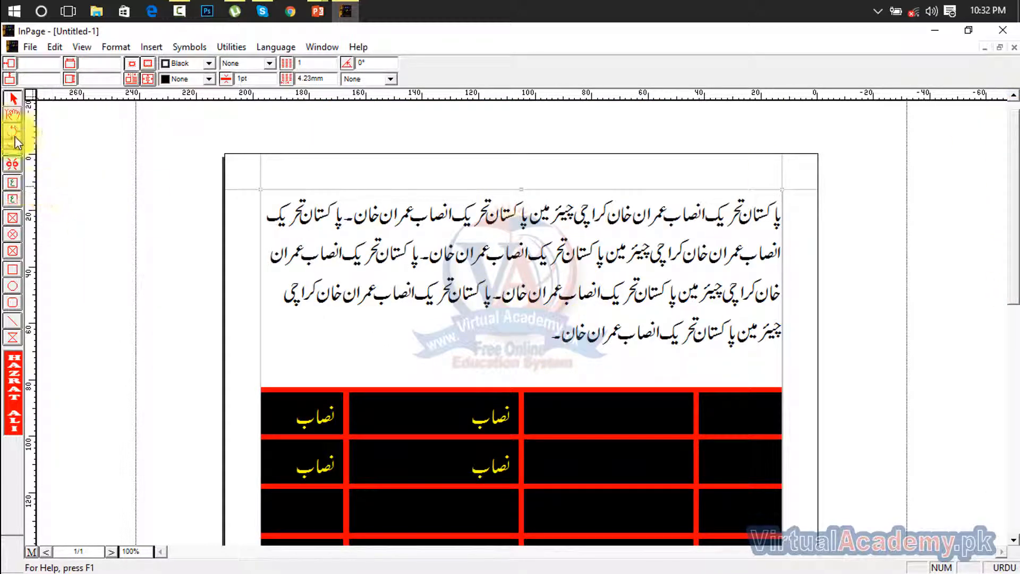
left_click(13, 115)
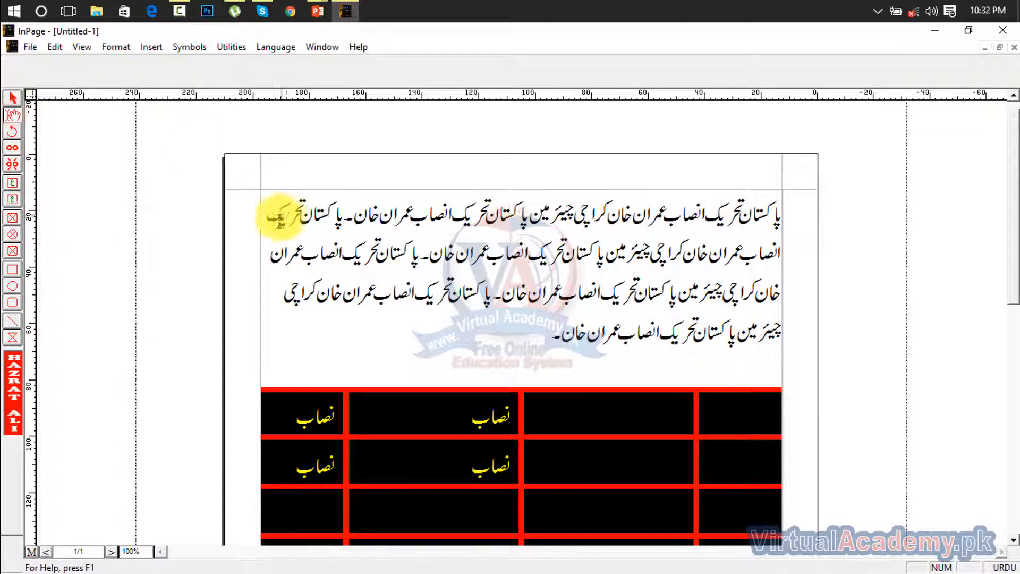
left_click_drag(272, 214, 754, 194)
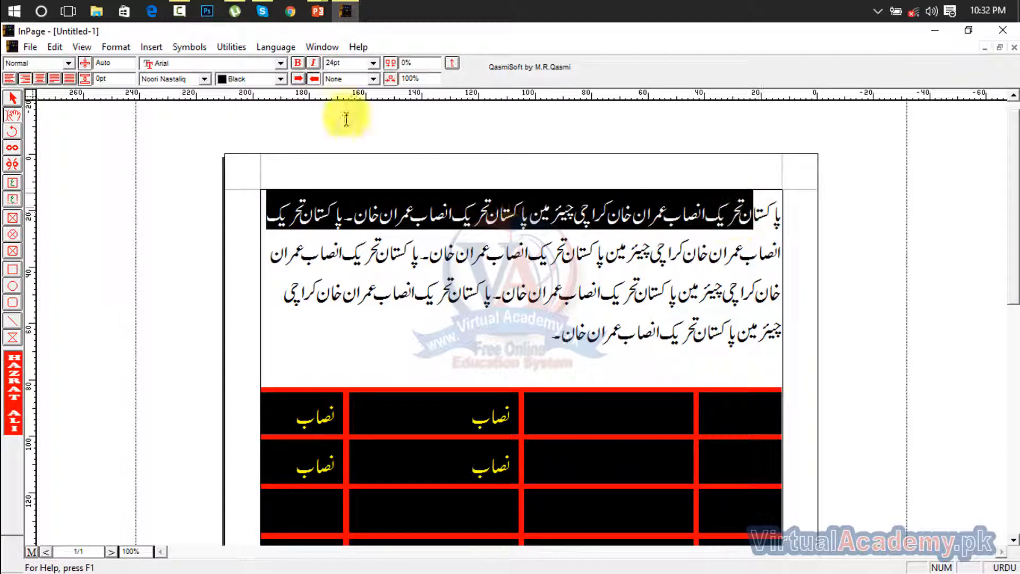
left_click(113, 47)
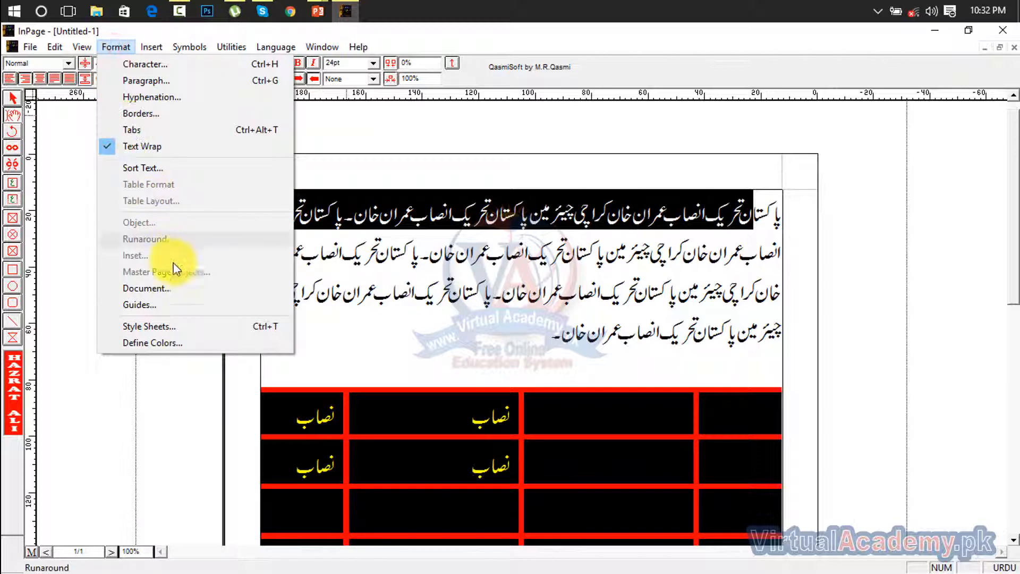
left_click(175, 287)
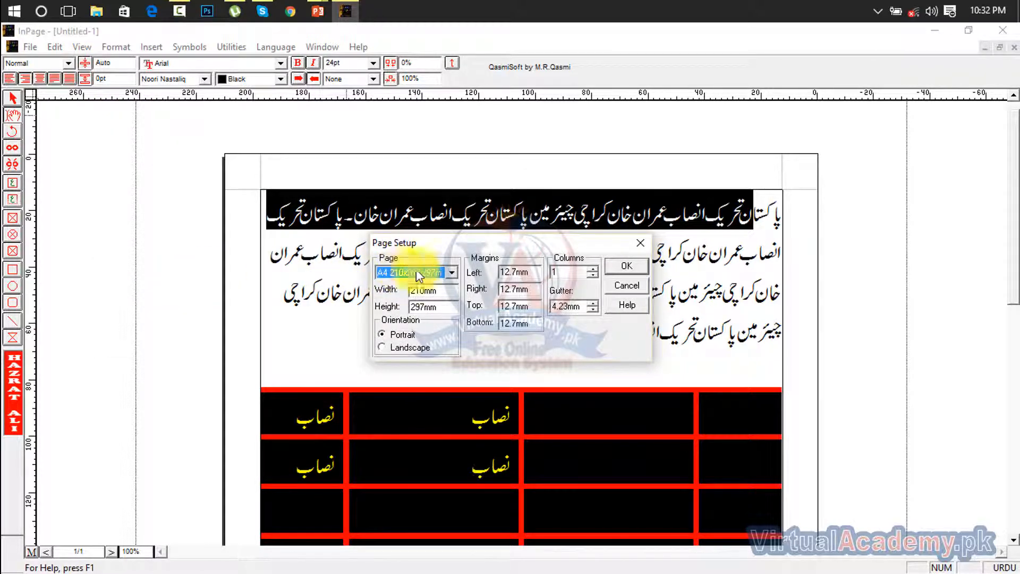
left_click(453, 286)
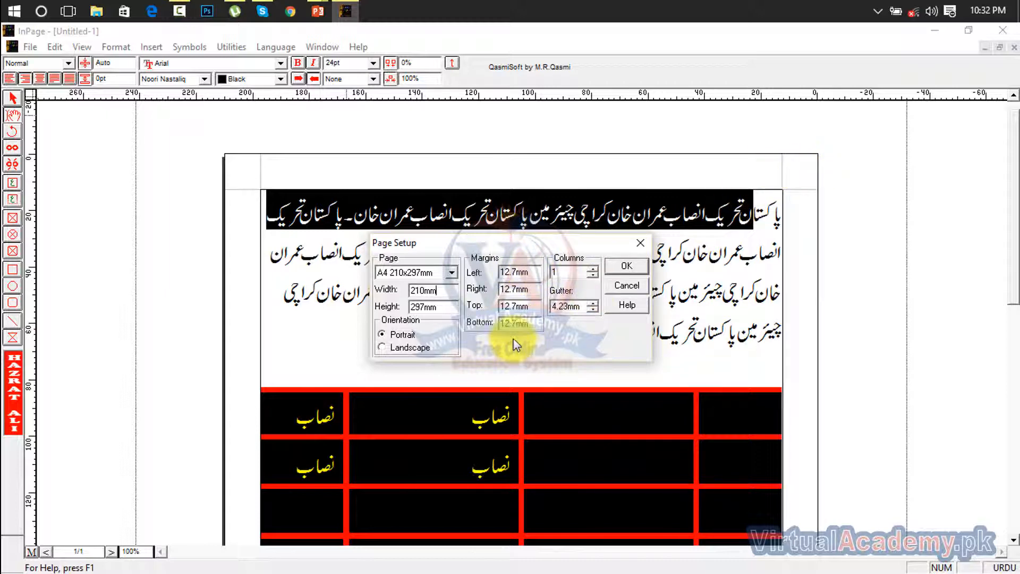
left_click(595, 272)
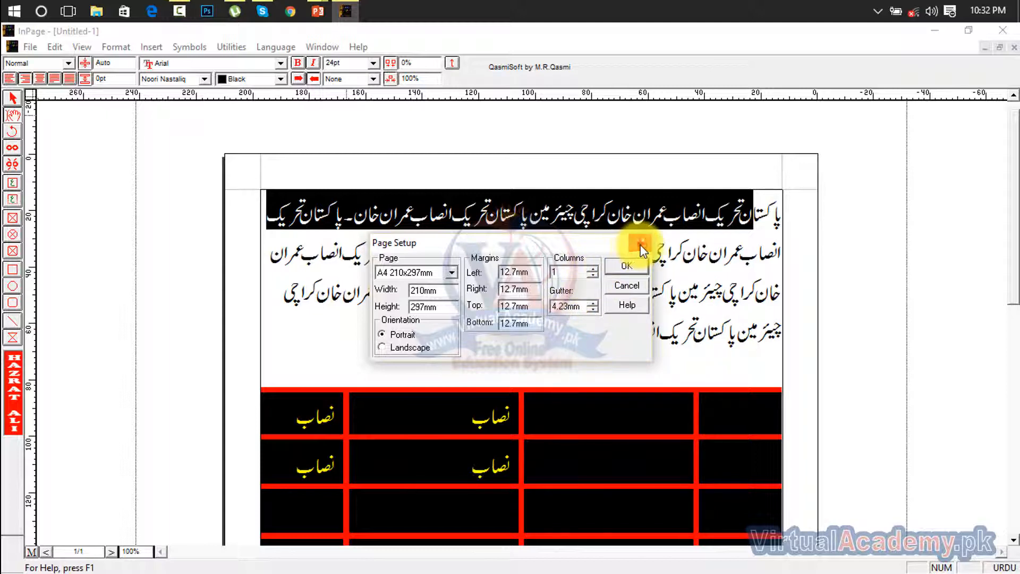
left_click(629, 265)
Open the New Document settings to compare them with the page setup options.
left_click(30, 46)
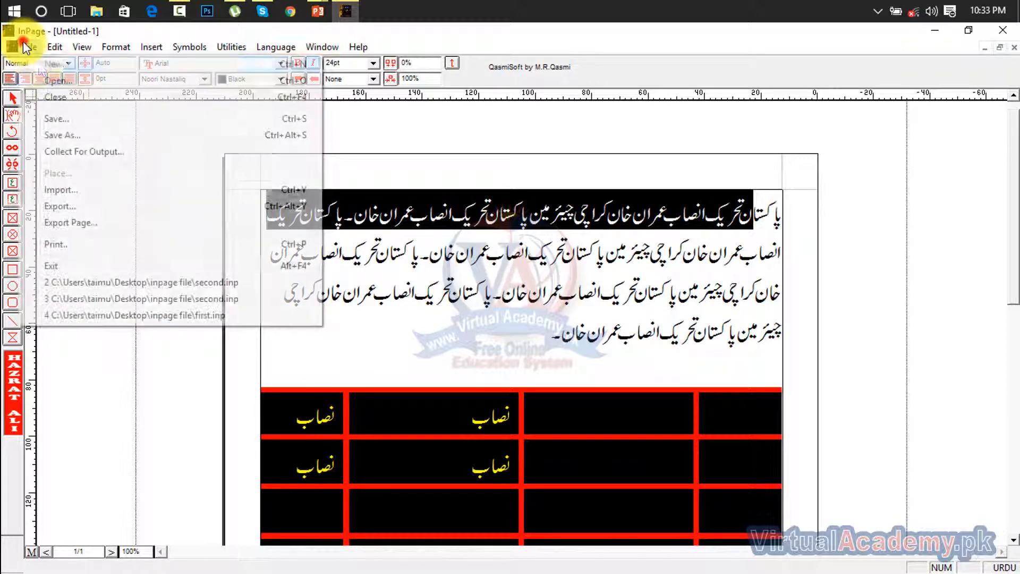
left_click(42, 65)
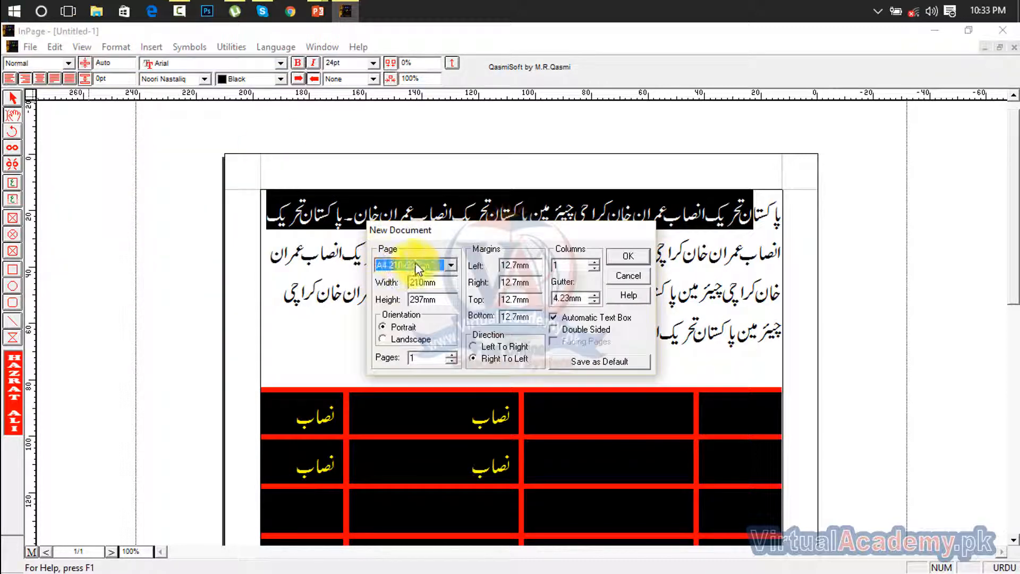